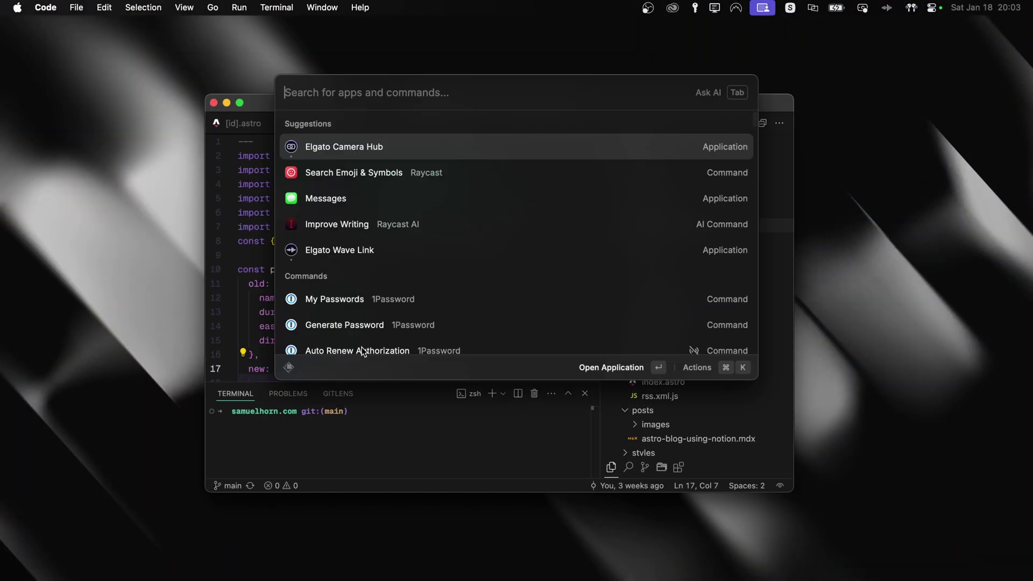
# Step: Maximize VS Code with 'max', then ask Quick AI 'whats the best terminal app?'
pyautogui.write('max')
pyautogui.press('Return')
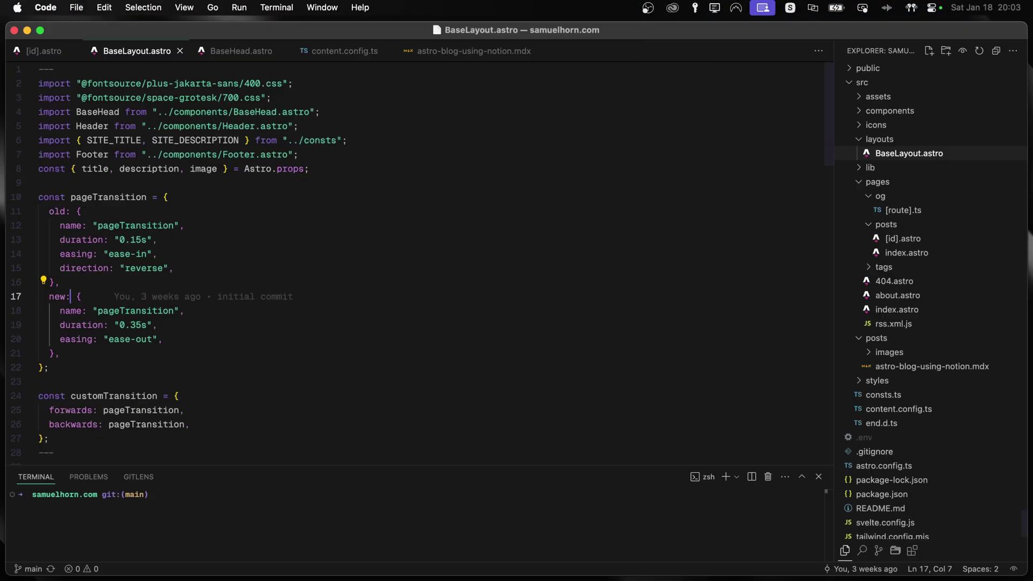
pyautogui.press('super+space')
pyautogui.write('whats the best terminal ap')
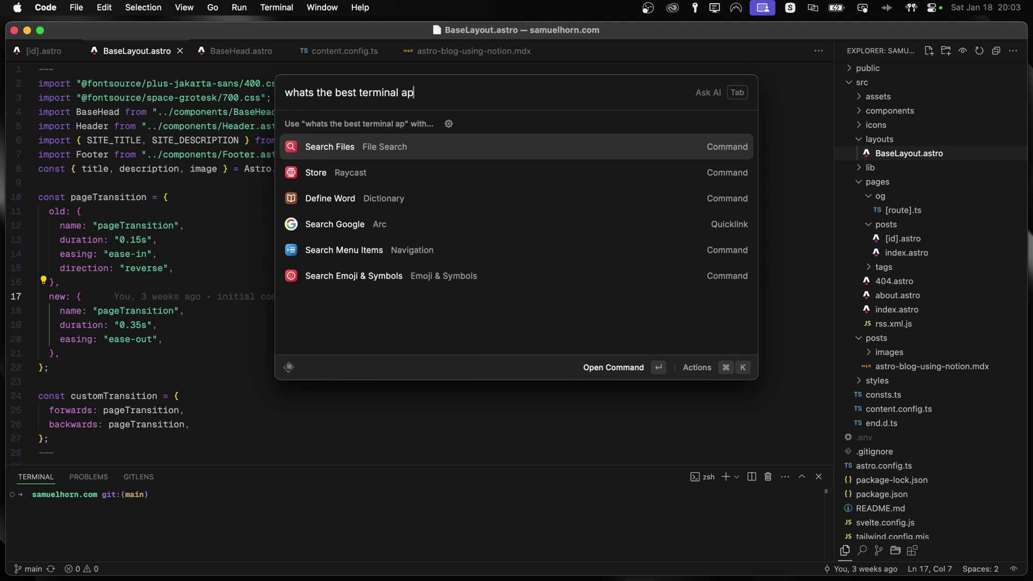
pyautogui.write('p?')
pyautogui.press('Tab')
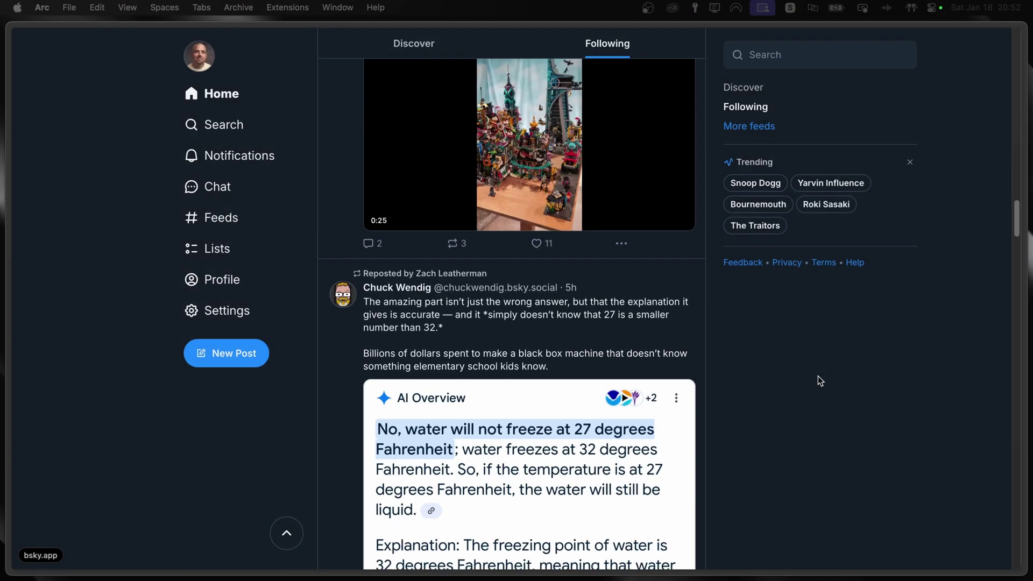
pyautogui.scroll(-20, 818, 376)
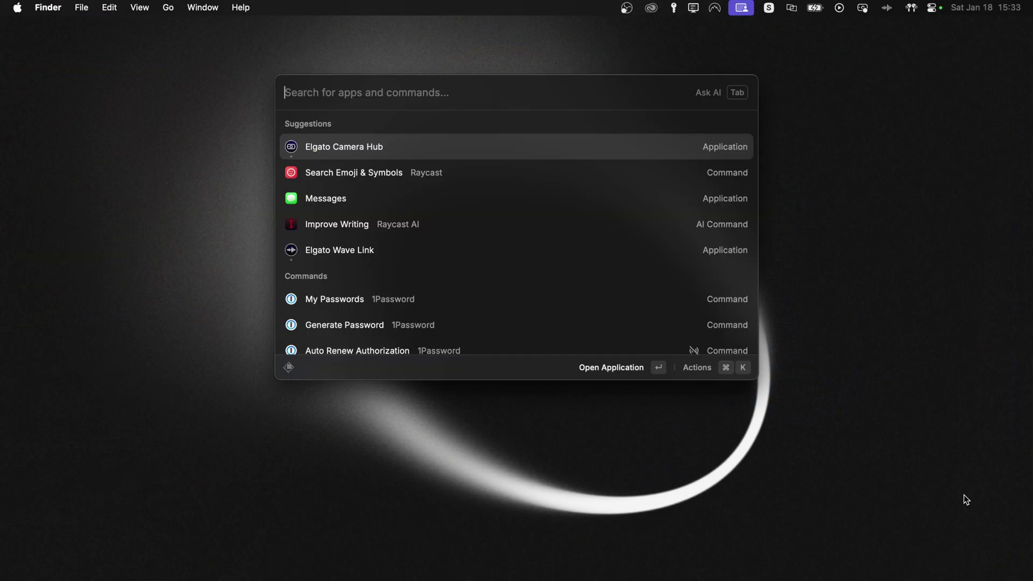
# Step: Search 'foc' for the focus commands, then bring up the Start Focus Session form with ⇧F
pyautogui.write('foc')
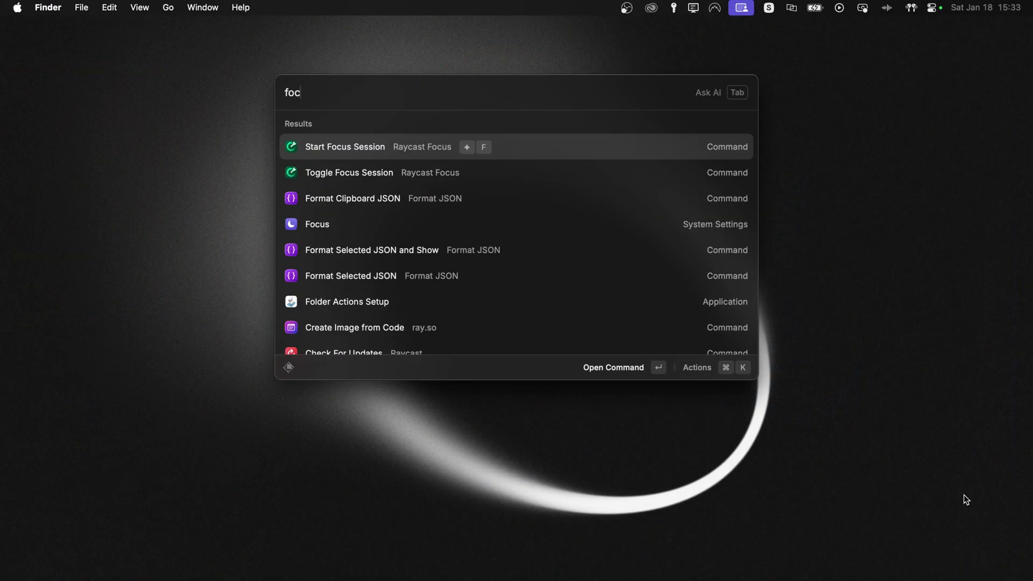
pyautogui.press('Down')
pyautogui.press('Up')
pyautogui.press('Escape')
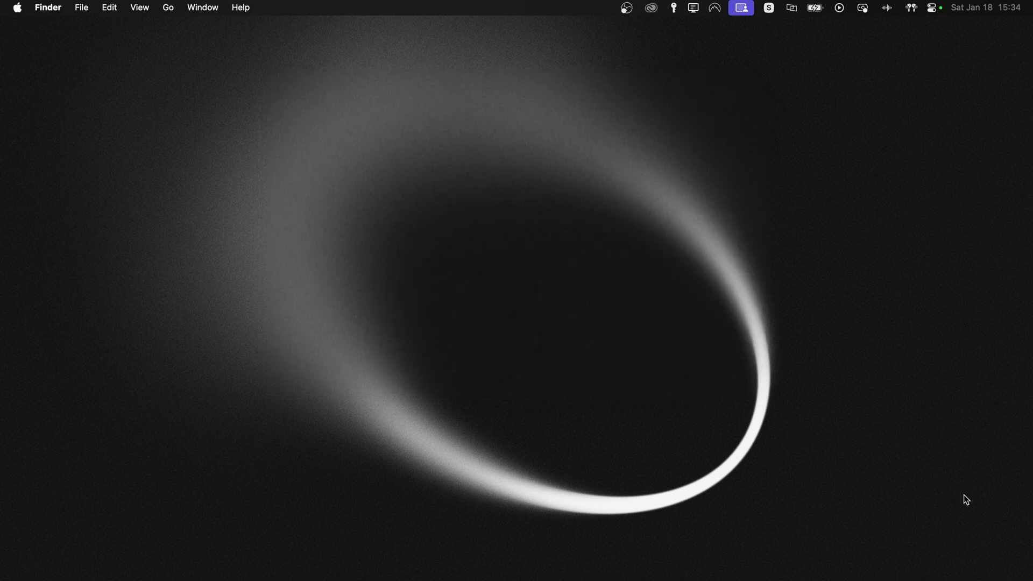
pyautogui.hotkey('shift', 'f')
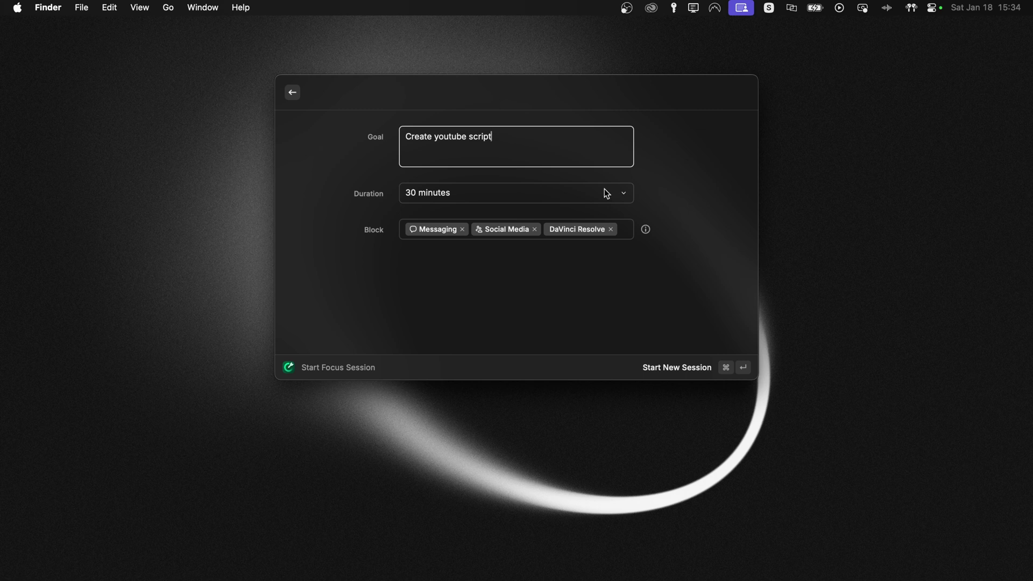
# Step: Clear the existing block tags, then re-add the Messaging and Social Media categories
pyautogui.click(462, 229)
pyautogui.click(465, 229)
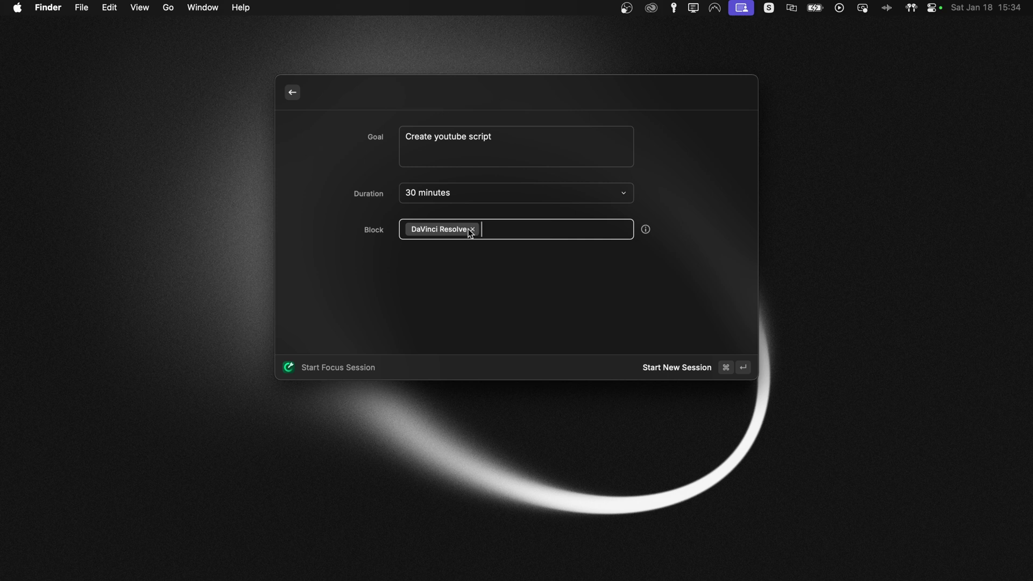
pyautogui.click(470, 229)
pyautogui.click(519, 231)
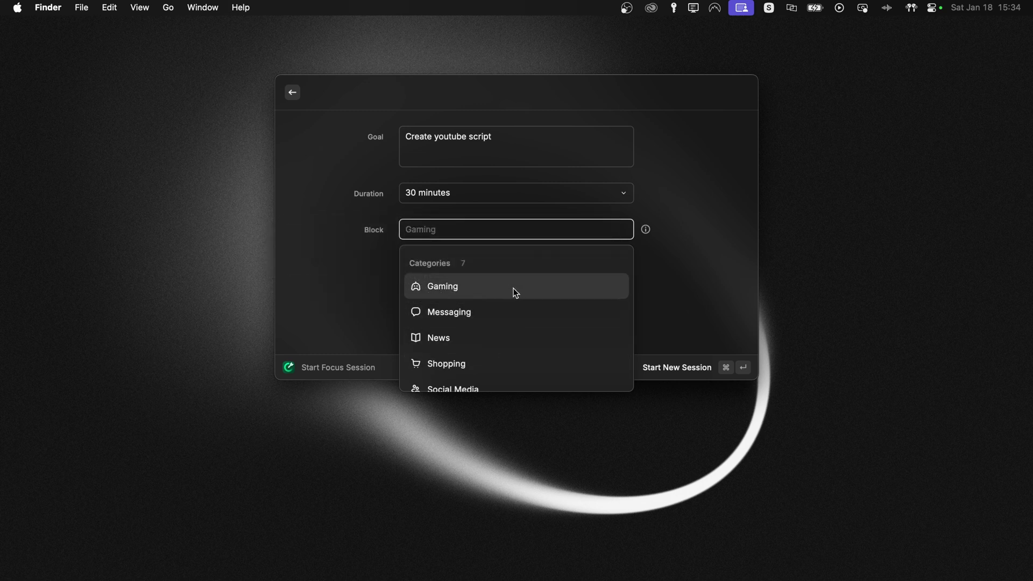
pyautogui.moveTo(470, 310)
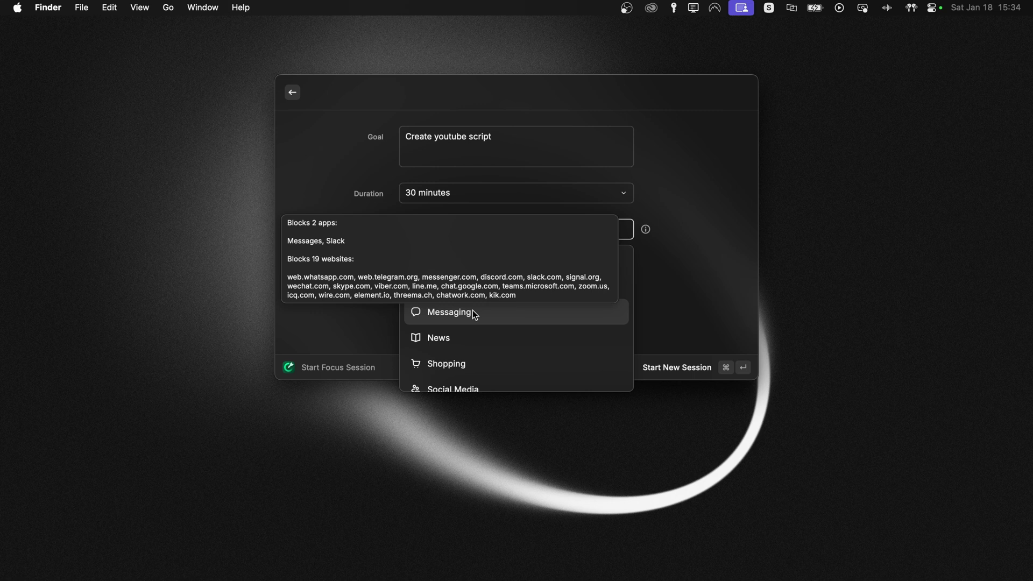
pyautogui.click(472, 311)
pyautogui.click(522, 235)
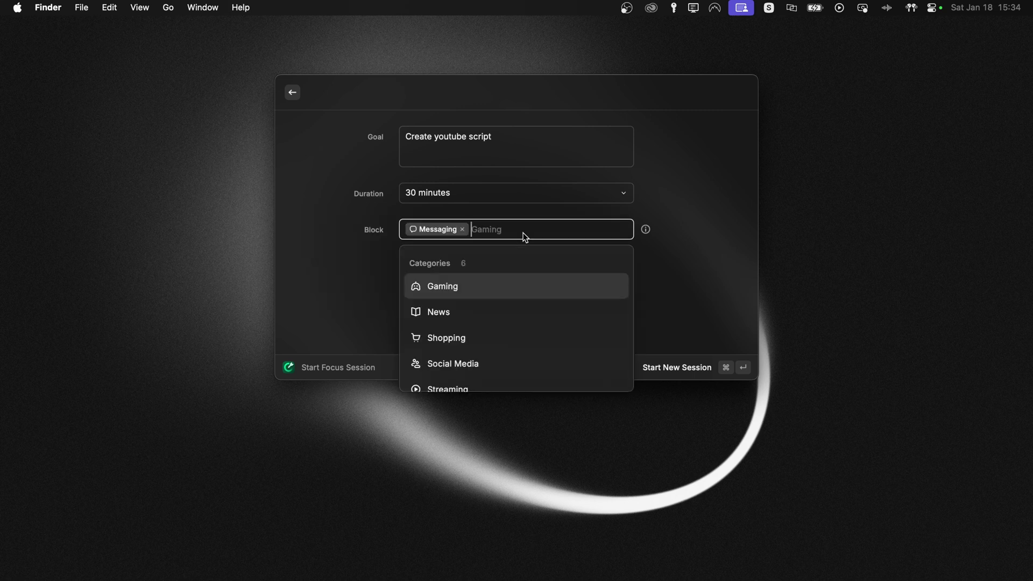
pyautogui.write('soc')
pyautogui.press('Return')
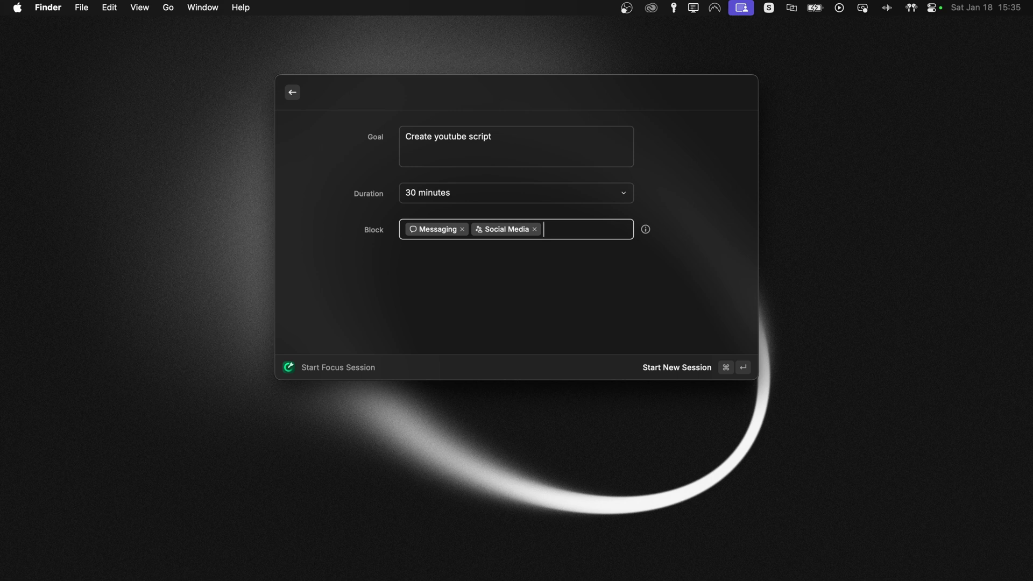
# Step: Add youtube.com as a blocked website and DaVinci Resolve as a blocked app
pyautogui.write('youtube')
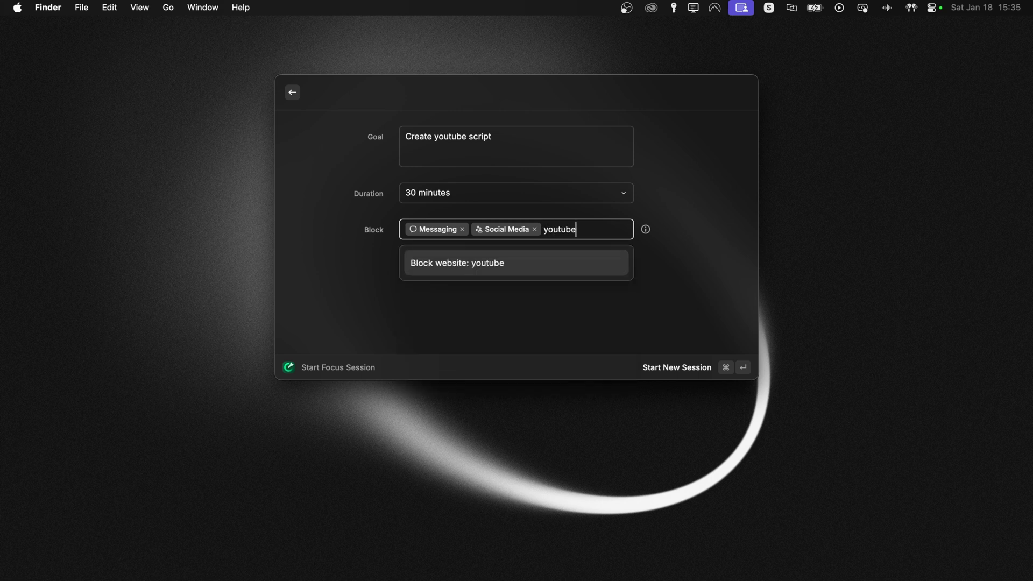
pyautogui.write('.com')
pyautogui.press('Return')
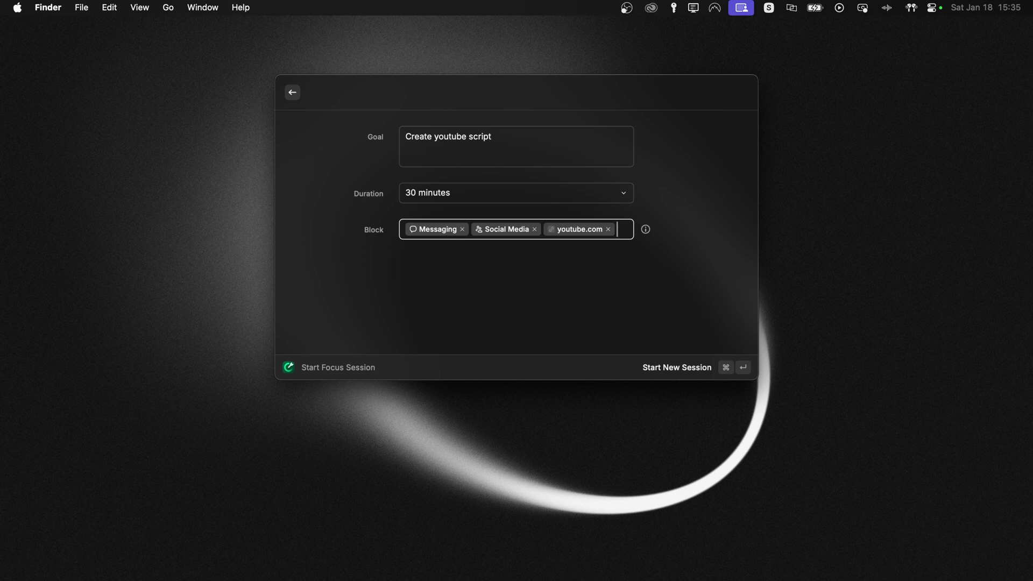
pyautogui.write('dav')
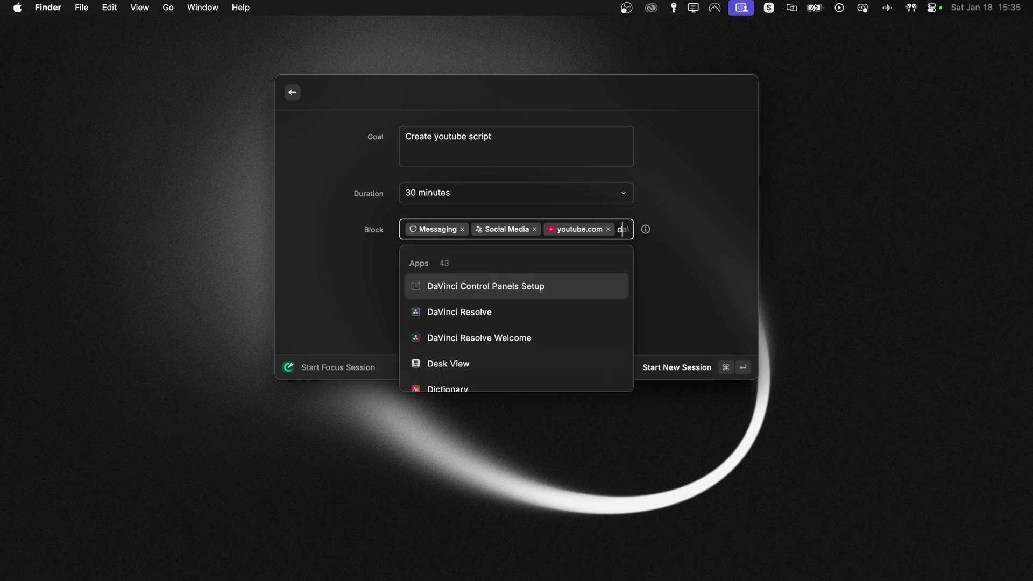
pyautogui.press('Down')
pyautogui.press('Return')
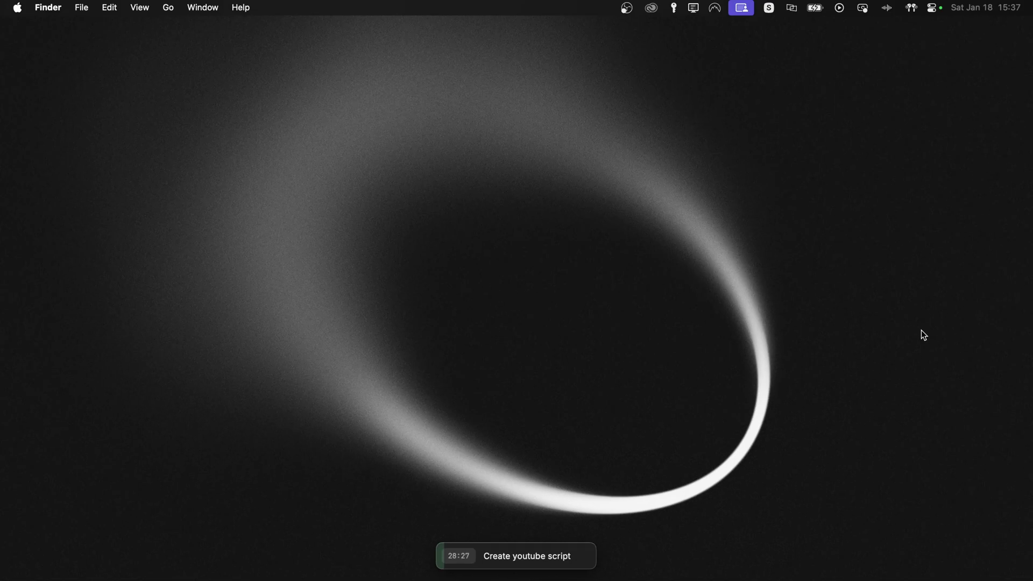
# Step: Launch Messages from a 'mes' search and deal with the 'Messages is Blocked' notification
pyautogui.hotkey('alt', 'space')
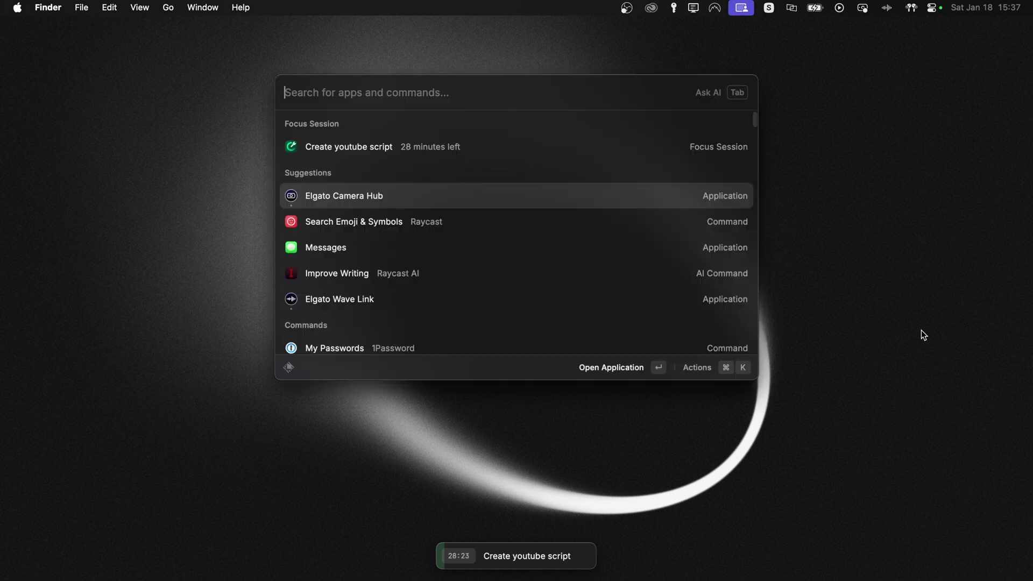
pyautogui.write('med')
pyautogui.press('BackSpace')
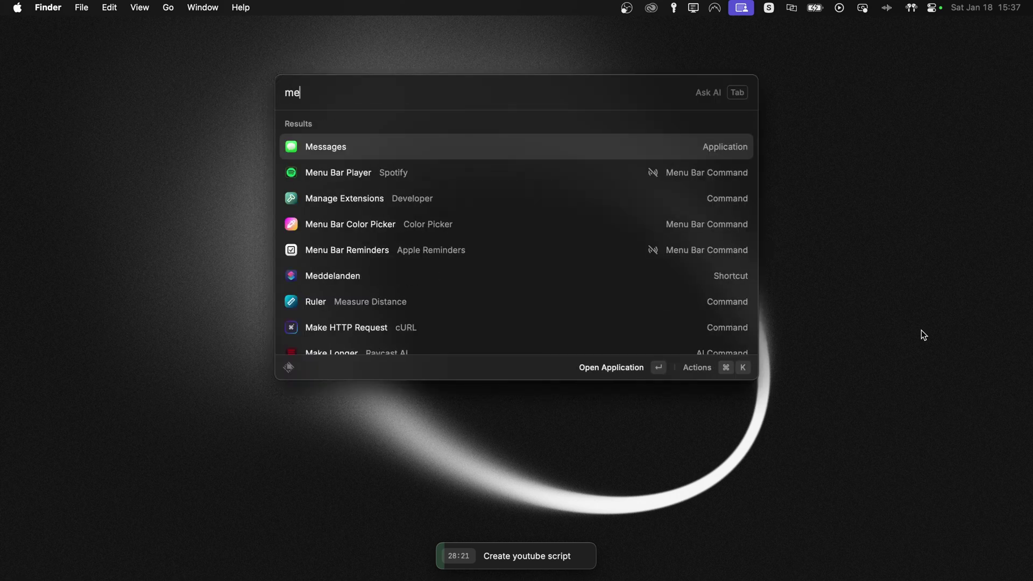
pyautogui.write('s')
pyautogui.press('Return')
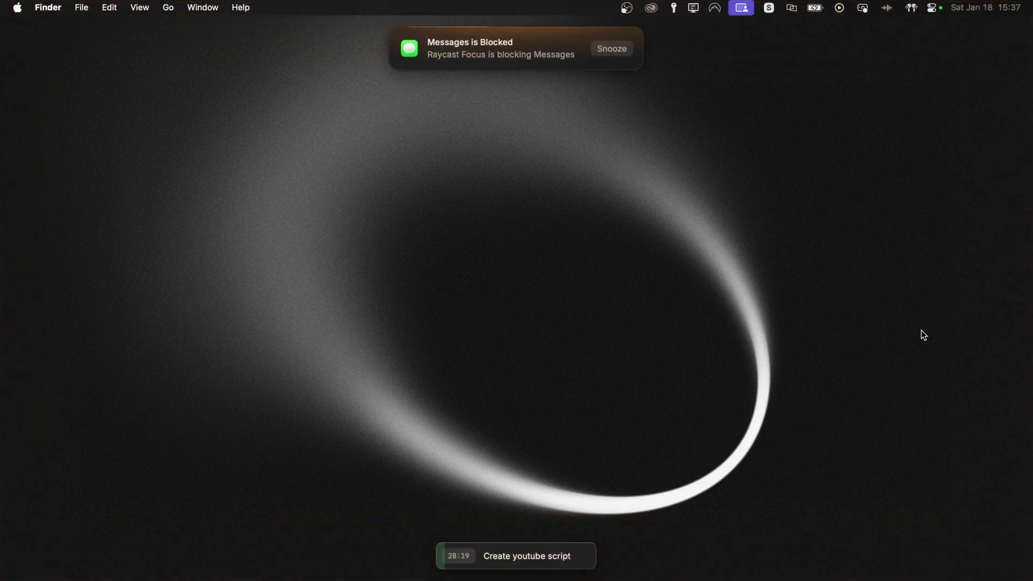
pyautogui.click(601, 51)
pyautogui.moveTo(610, 50)
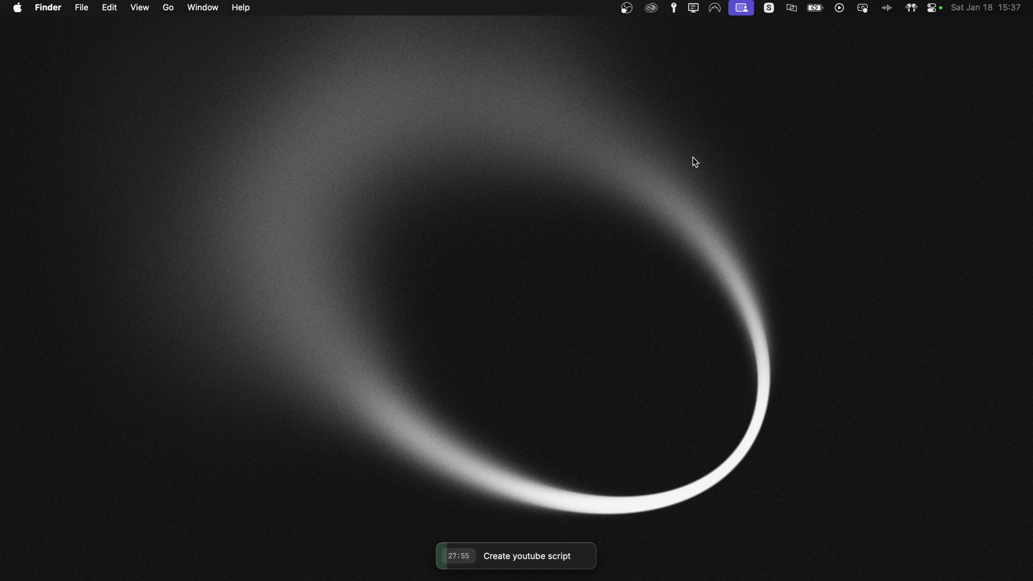
# Step: Open youtube.com in a new Arc tab, hit the Focus block page, and snooze it 3 minutes
pyautogui.hotkey('alt', 'space')
pyautogui.write('ar')
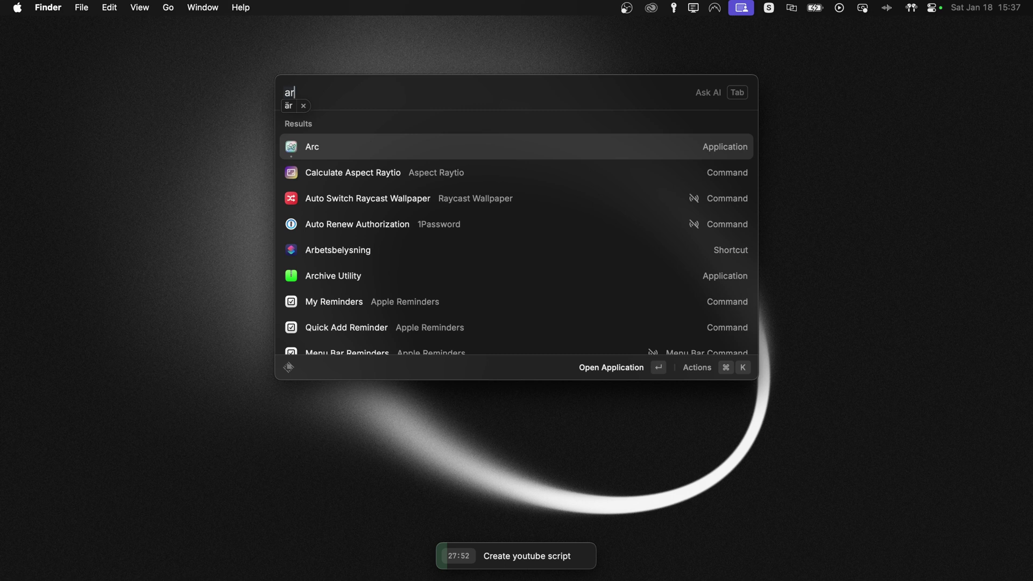
pyautogui.press('Return')
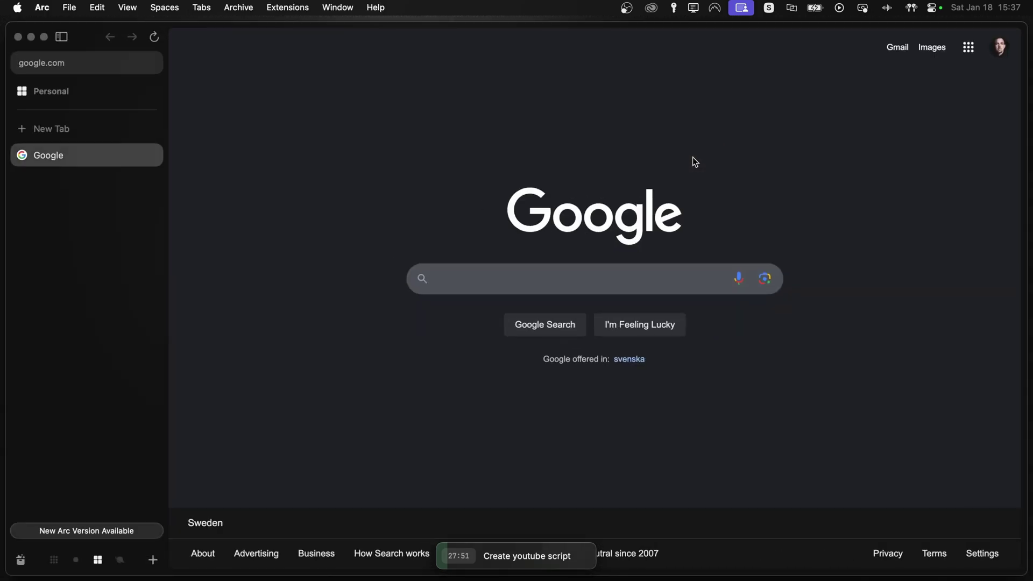
pyautogui.press('super+t')
pyautogui.write('youtube.com')
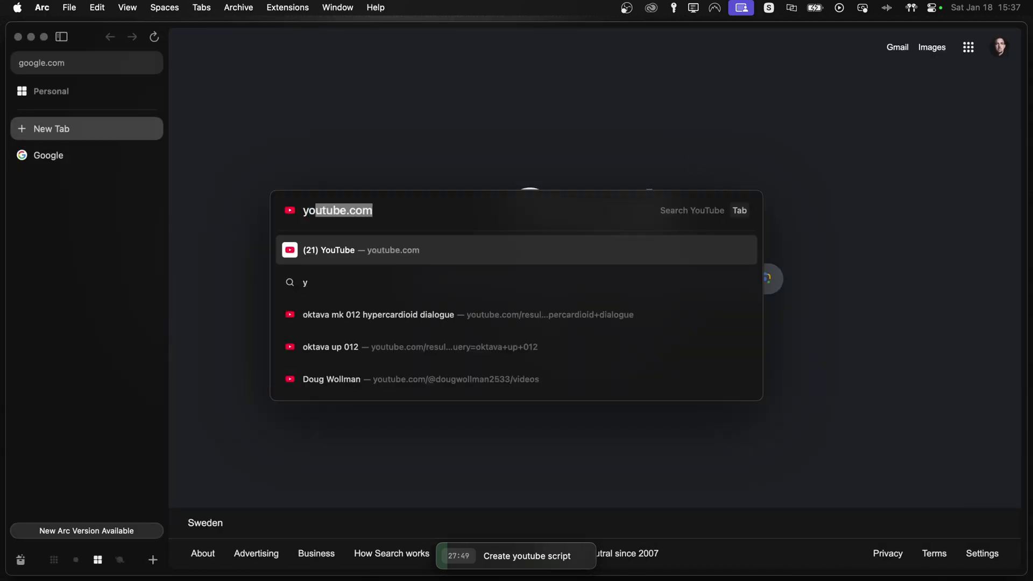
pyautogui.press('Return')
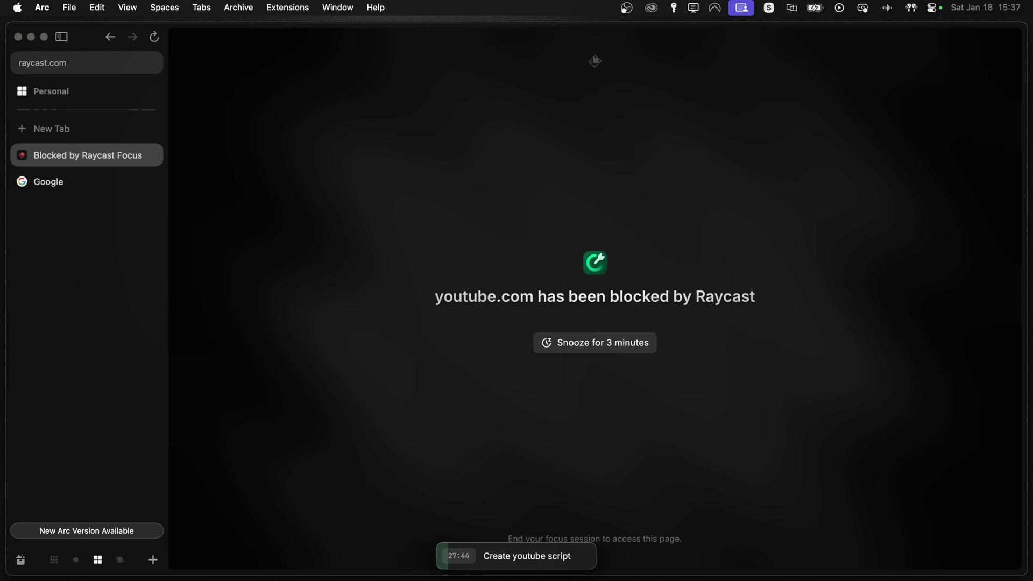
pyautogui.click(628, 347)
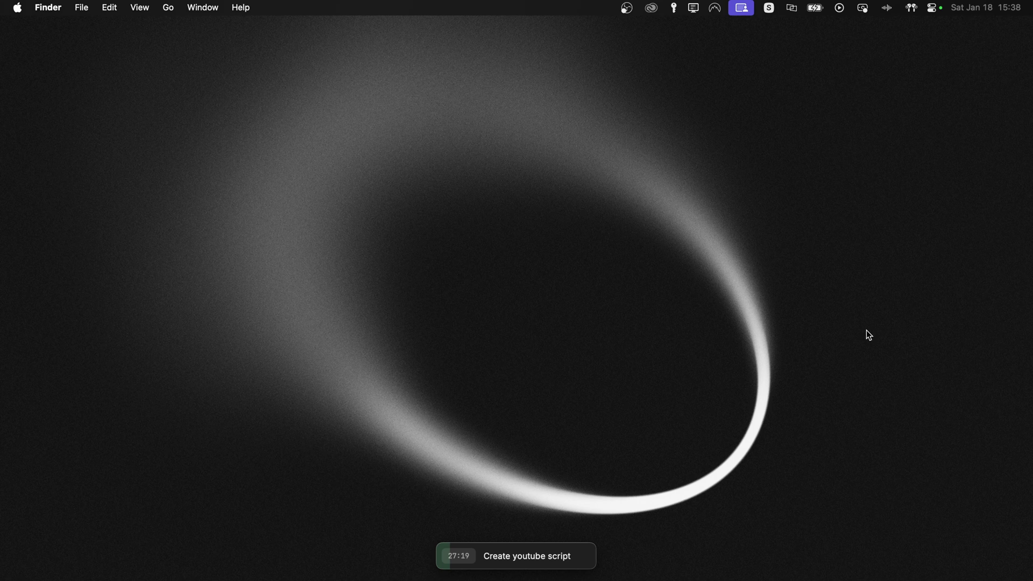
pyautogui.hotkey('alt', 'space')
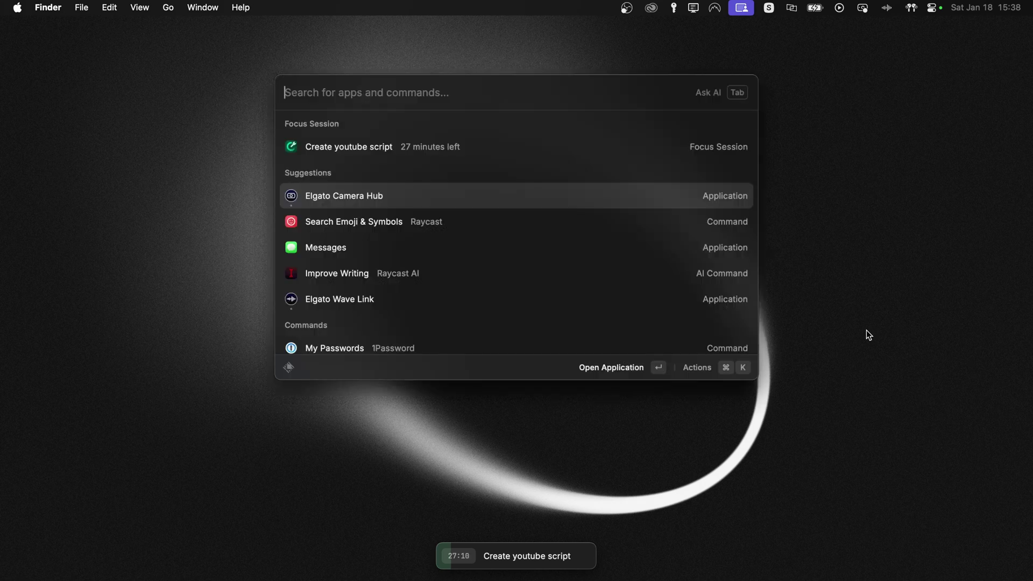
pyautogui.write('foc')
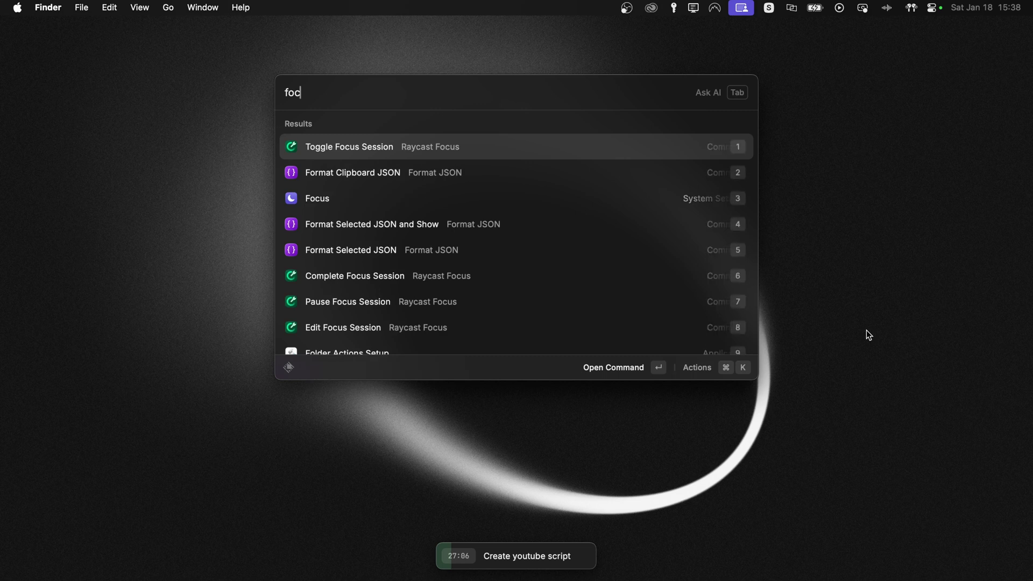
pyautogui.press('super+k')
pyautogui.press('Down')
pyautogui.press('Down')
pyautogui.press('Down')
pyautogui.press('Down')
pyautogui.press('Down')
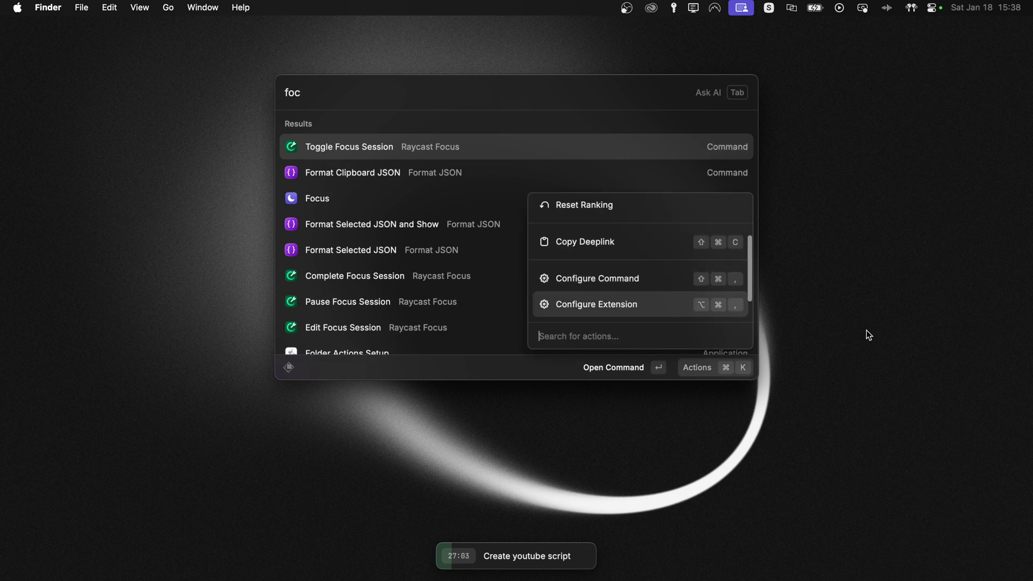
pyautogui.press('Return')
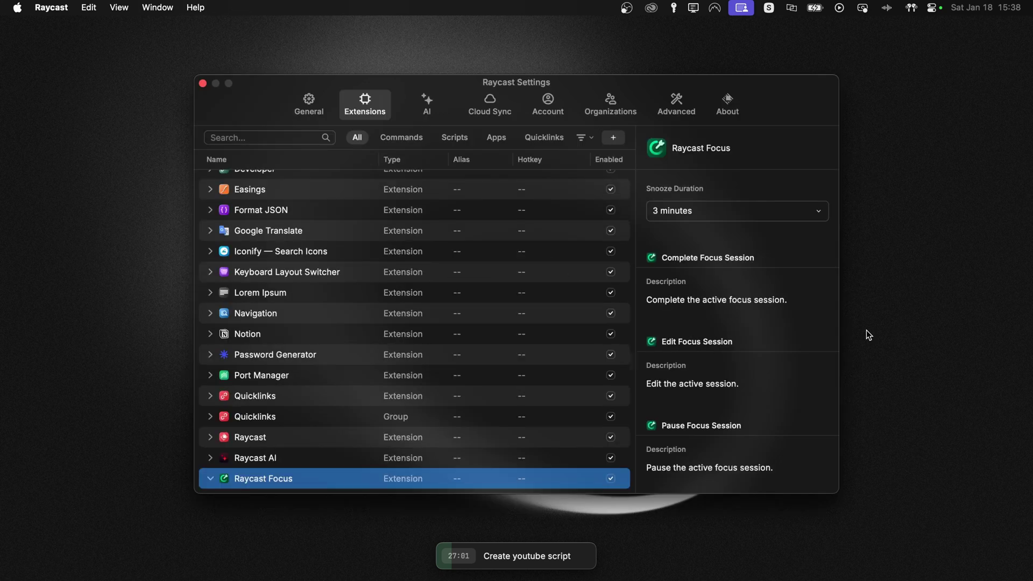
pyautogui.click(734, 212)
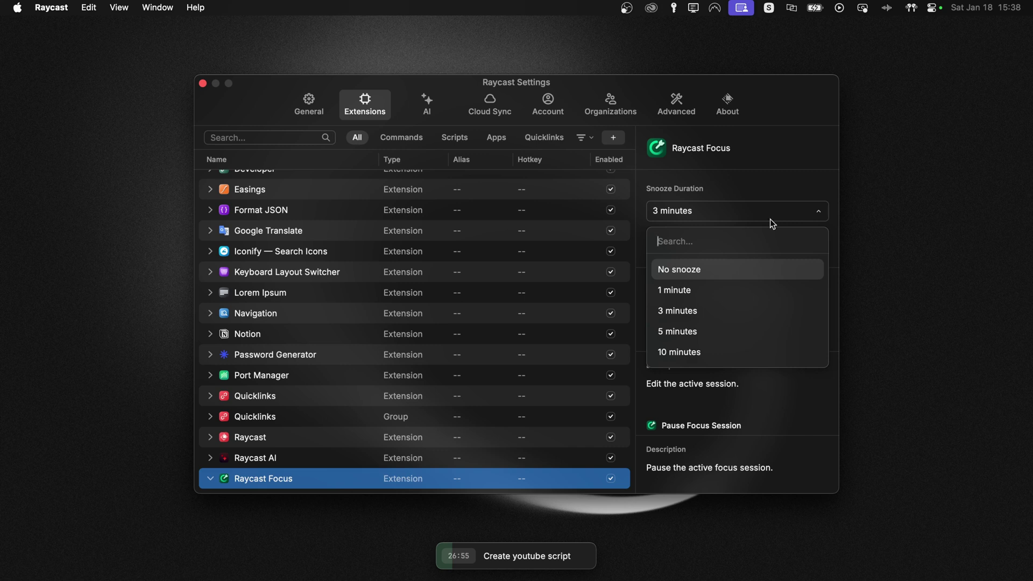
pyautogui.press('Escape')
pyautogui.press('super+w')
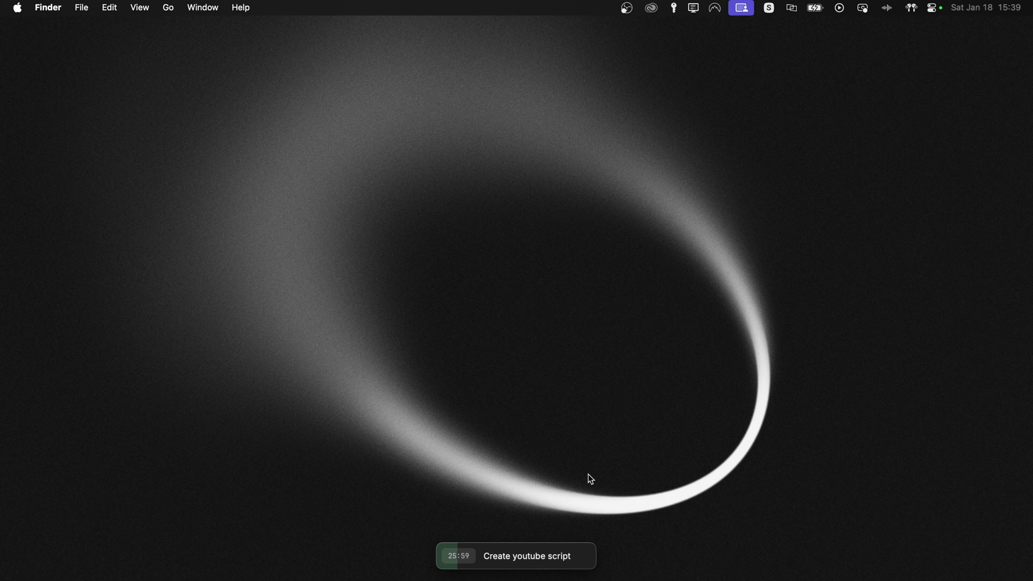
# Step: Drag the floating Focus timer from bottom centre to the lower-left of the screen
pyautogui.moveTo(508, 557)
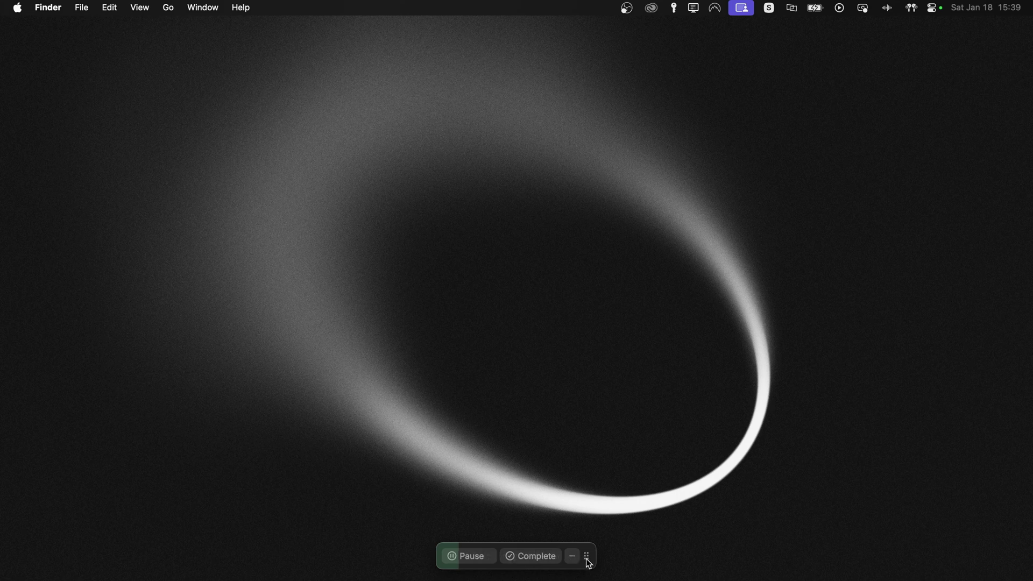
pyautogui.moveTo(589, 562); pyautogui.dragTo(279, 488)
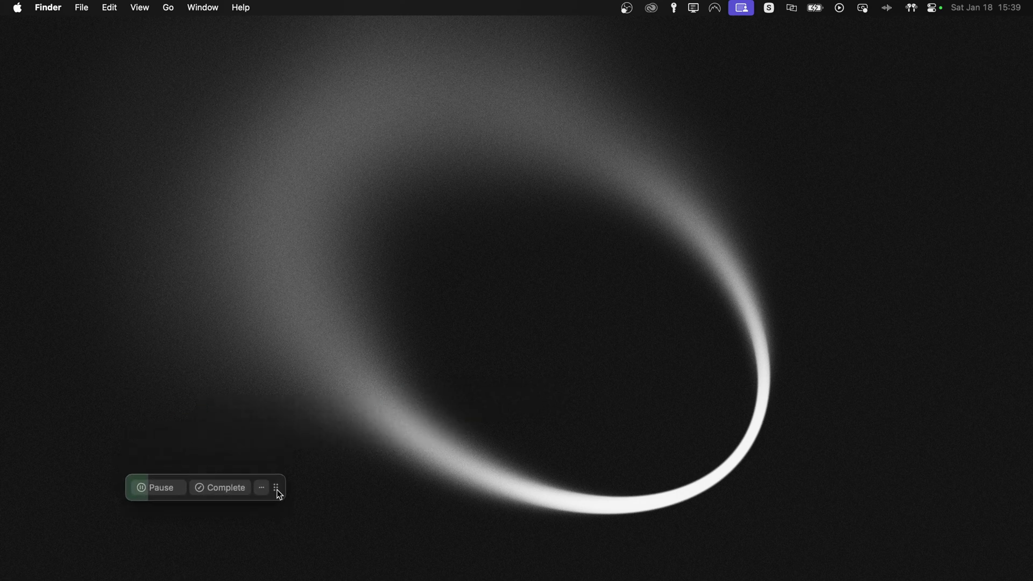
# Step: Edit the running session, confirm 30 minutes and four blocked items, and save with Update Session
pyautogui.click(264, 488)
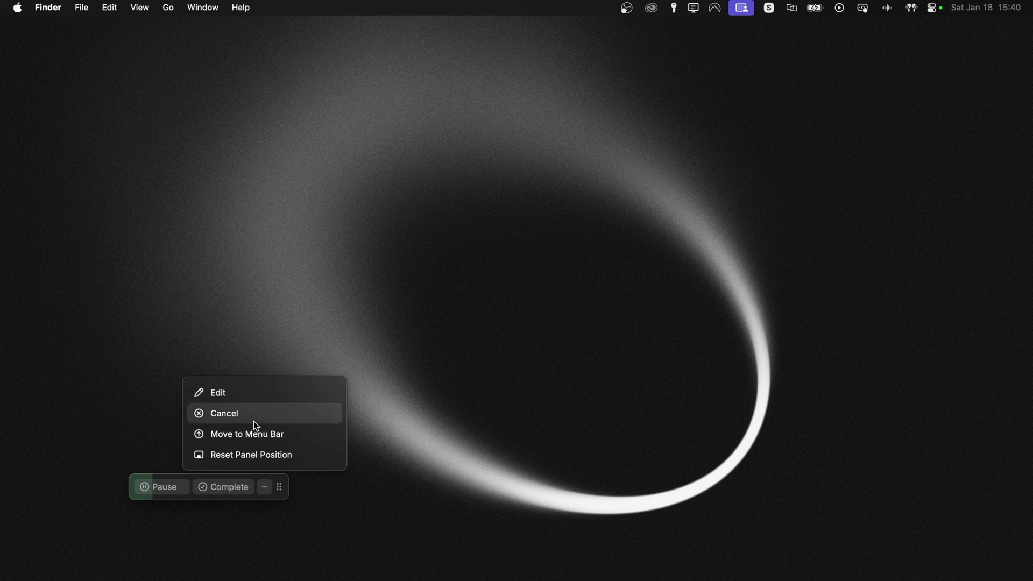
pyautogui.click(244, 395)
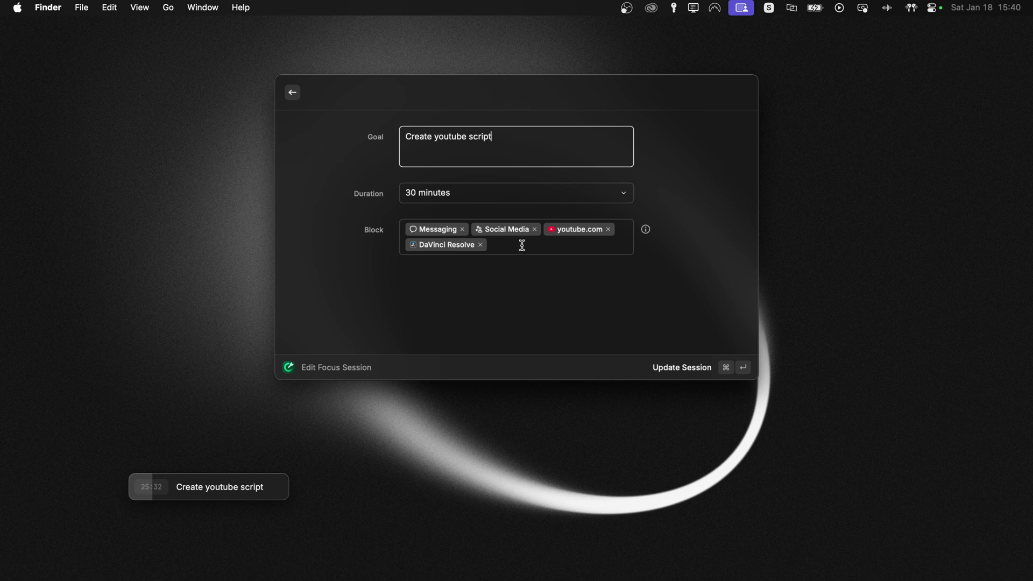
pyautogui.click(681, 367)
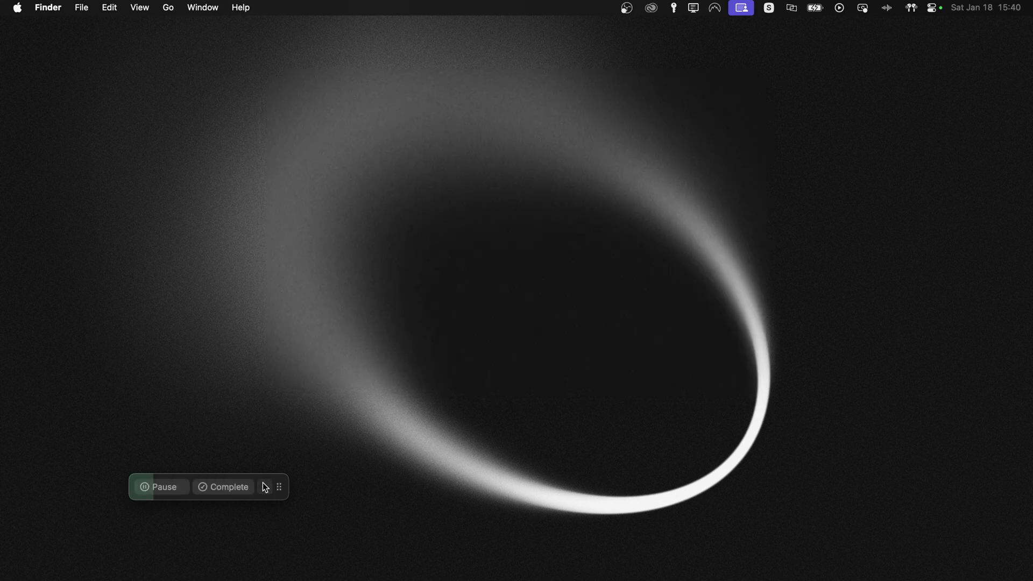
pyautogui.click(264, 486)
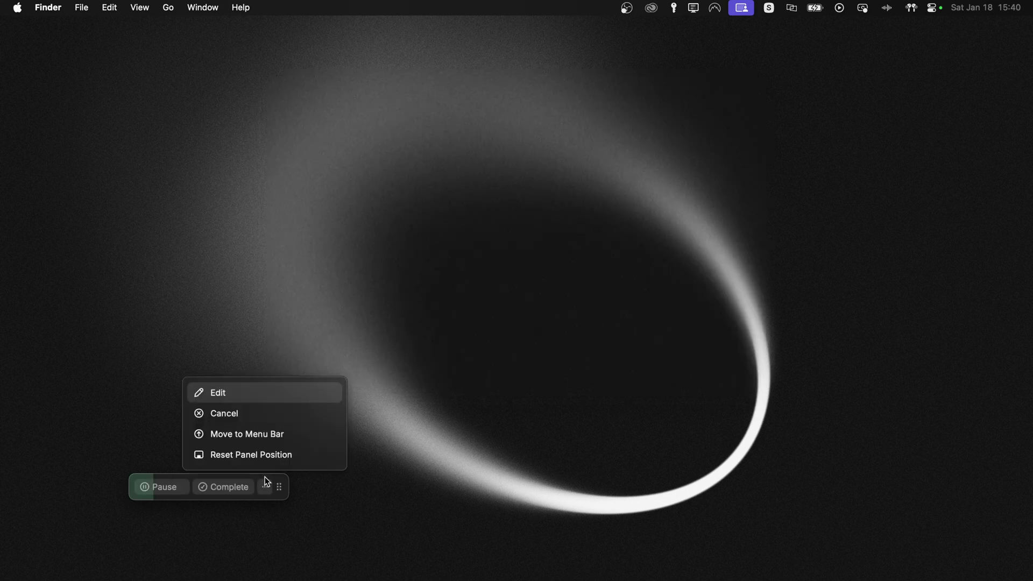
# Step: Move the timer to the menu bar, detach it back to a floating panel, and reset its position
pyautogui.click(273, 433)
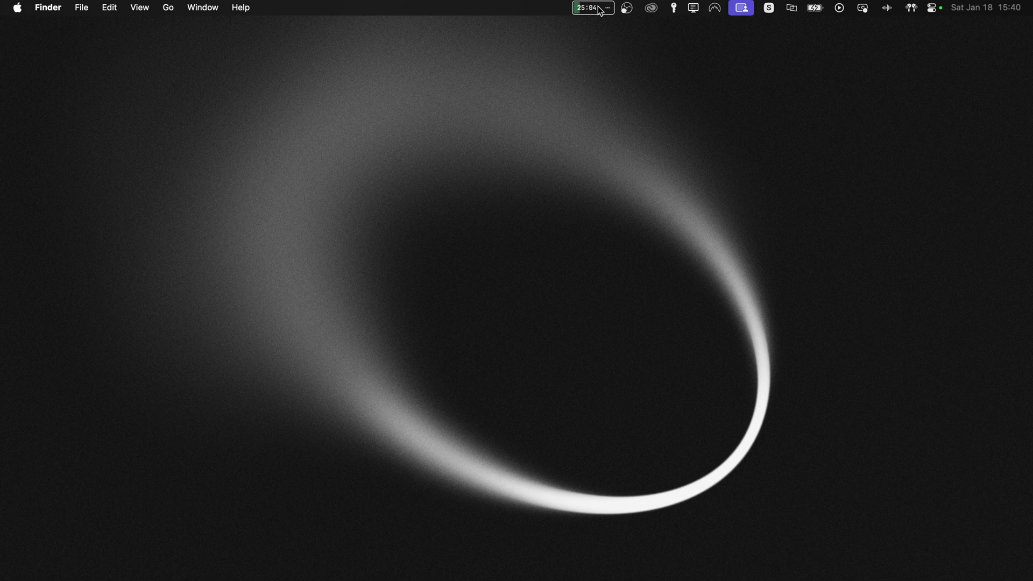
pyautogui.click(601, 11)
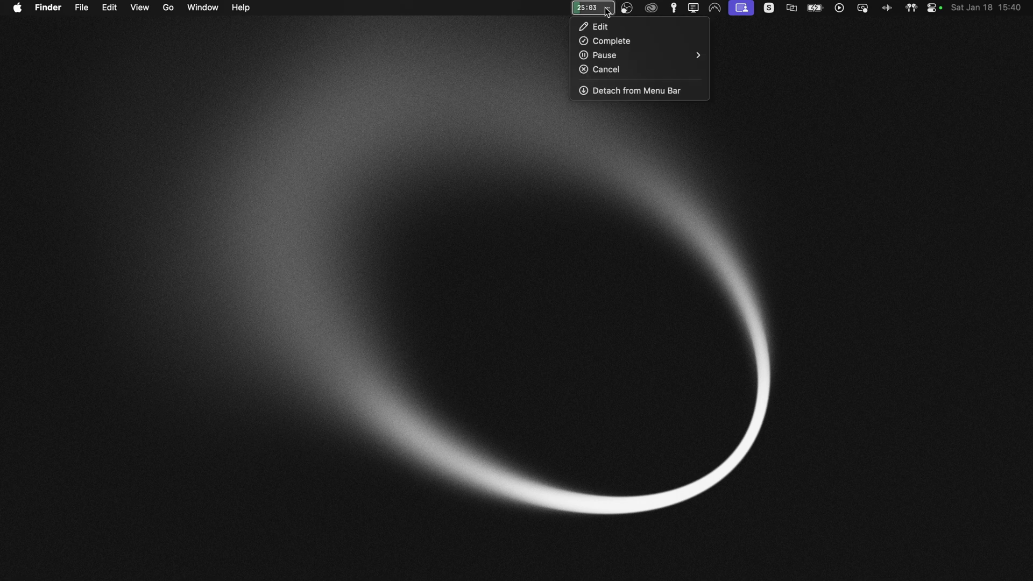
pyautogui.click(655, 88)
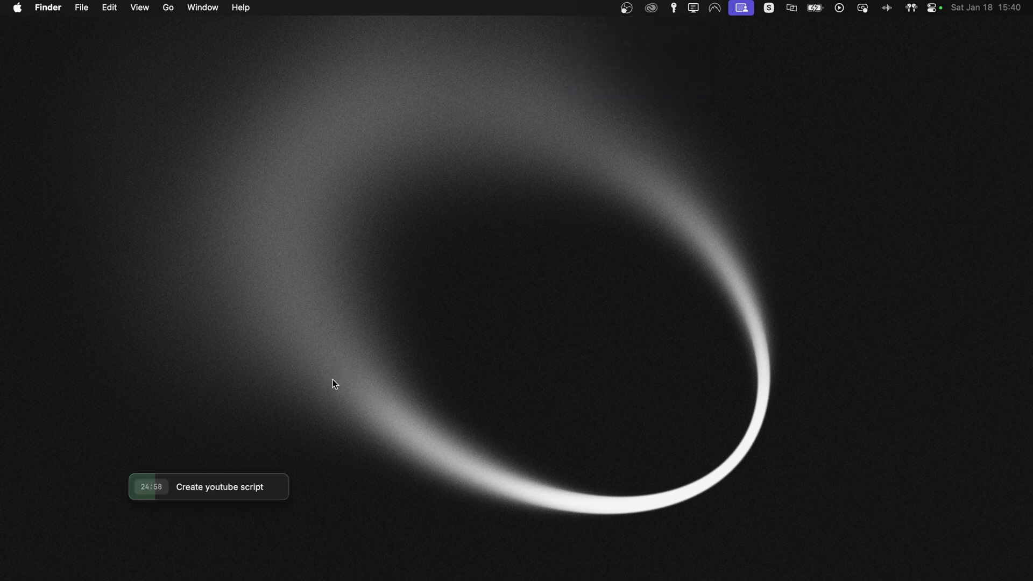
pyautogui.click(265, 487)
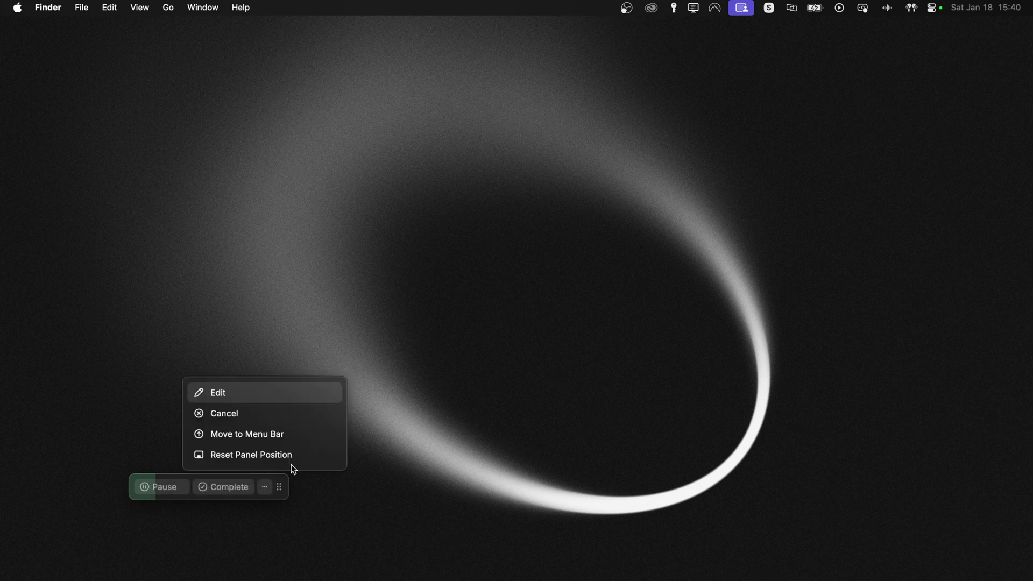
pyautogui.click(293, 460)
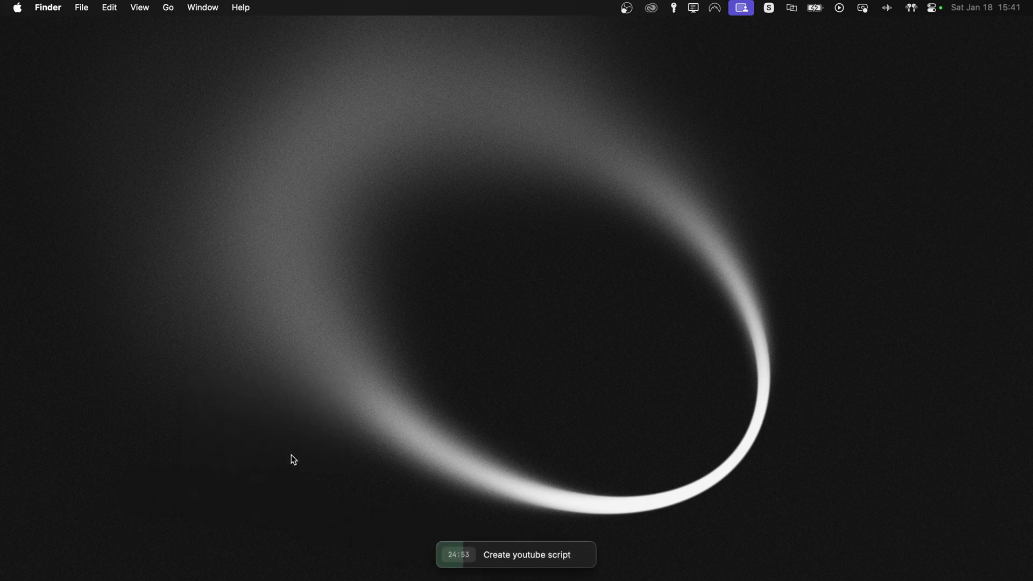